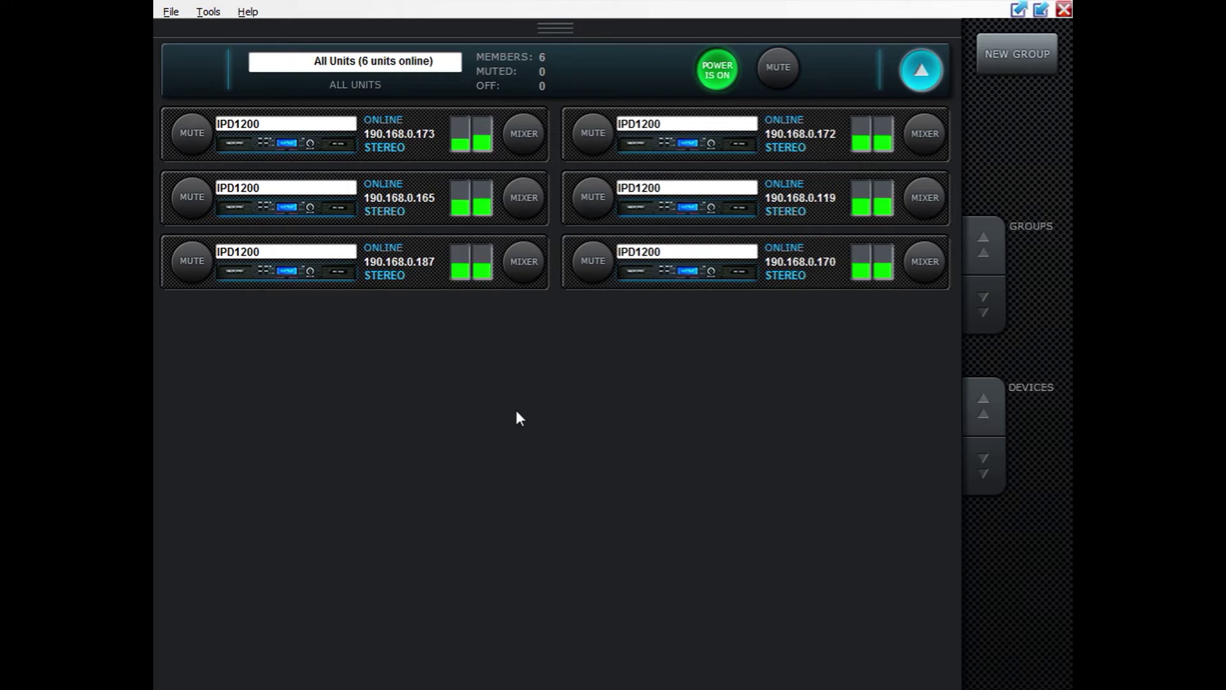
# Open the 190.168.0.187 IPD1200 mixer view and its Hardware configuration options.
pyautogui.click(523, 262)
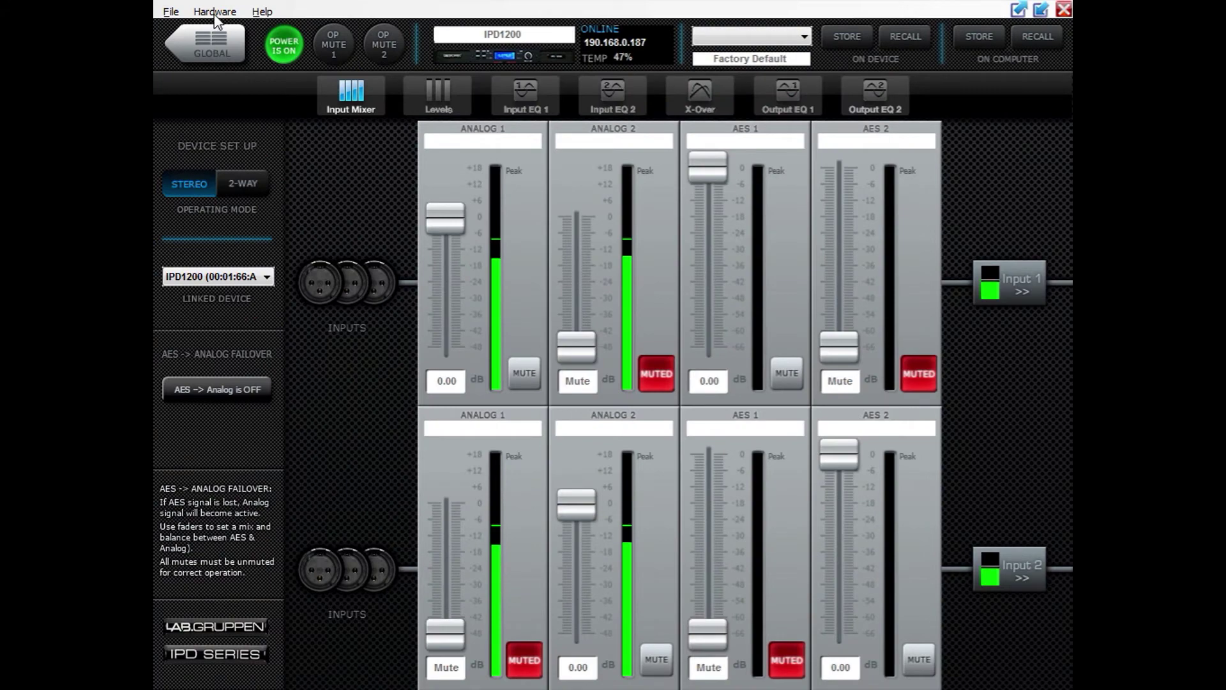
pyautogui.click(210, 10)
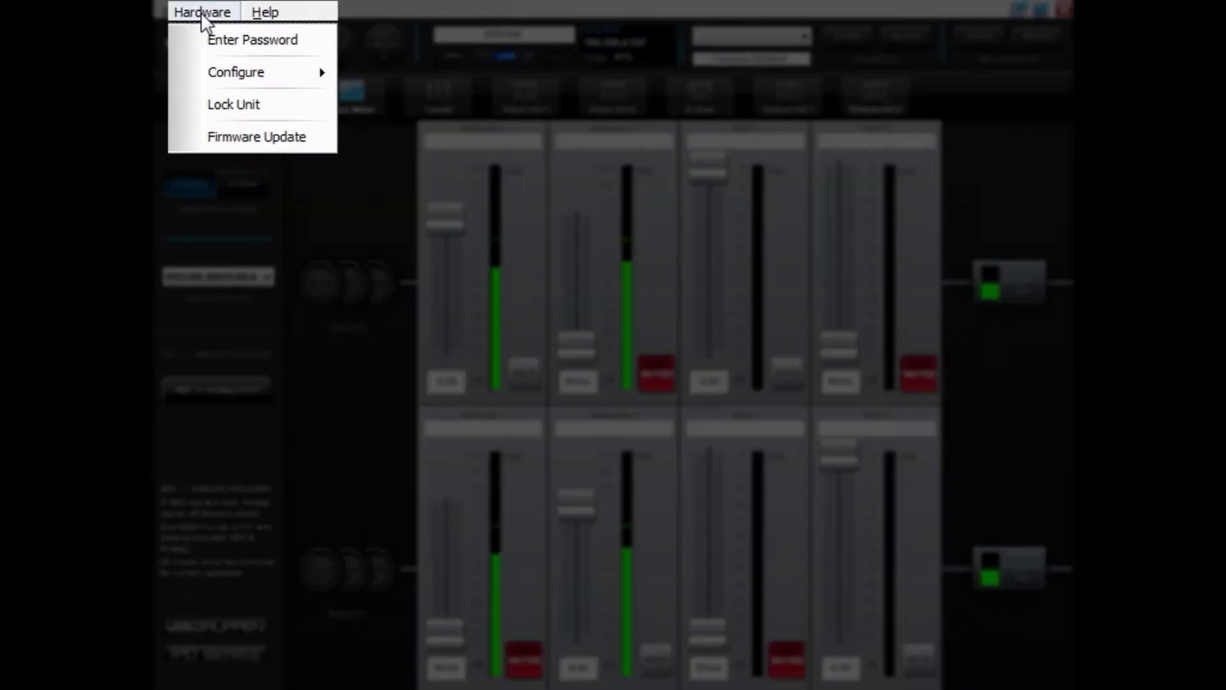
pyautogui.moveTo(215, 72)
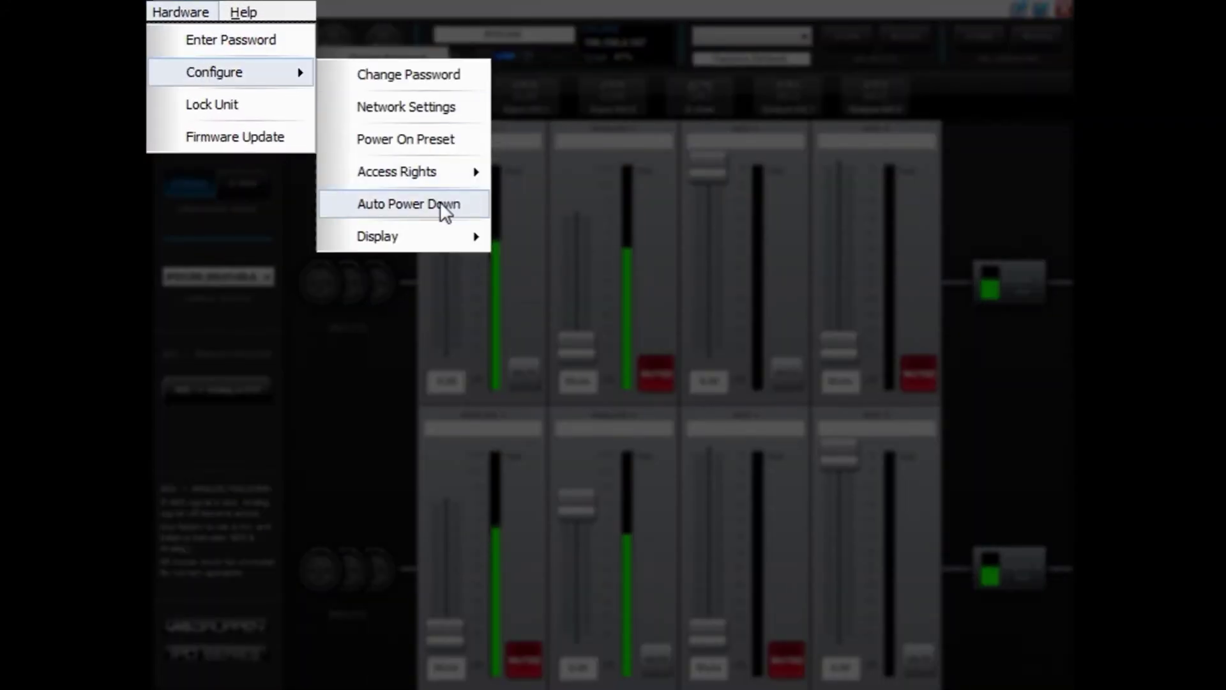
# Open the Auto Power Down setting and enter a 1-minute delay.
pyautogui.click(444, 210)
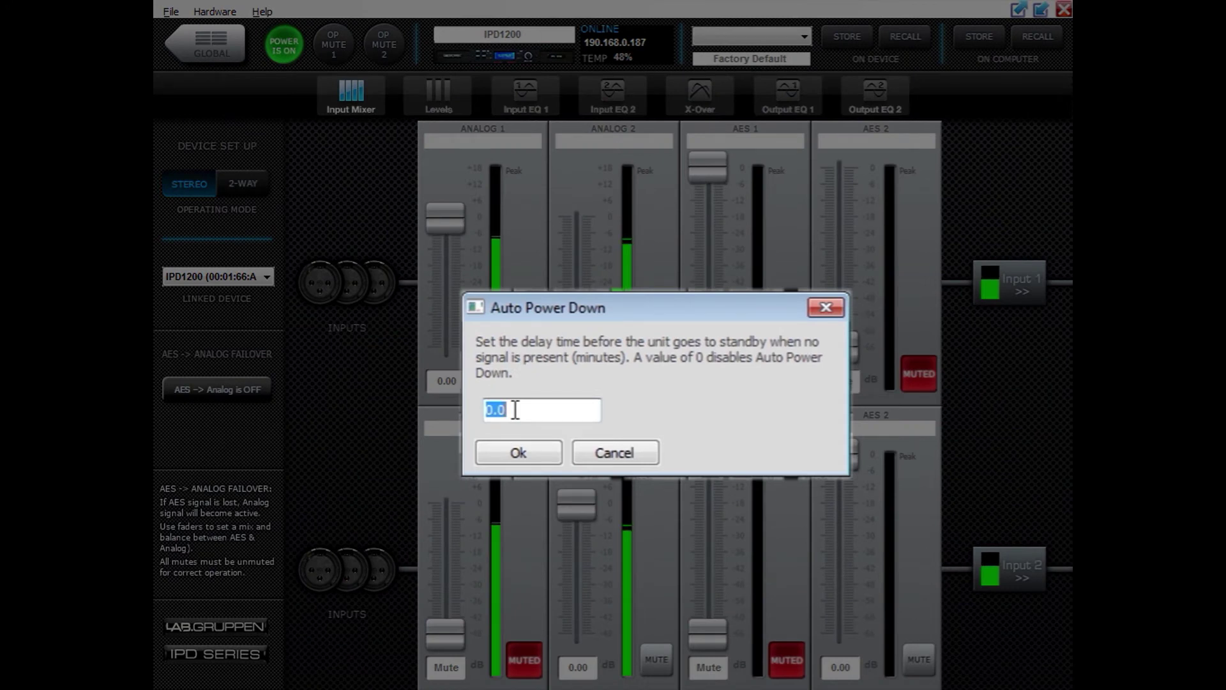
pyautogui.write('1')
# Confirm the 1-minute delay, then set the Auto Power Down delay to 0.
pyautogui.click(514, 453)
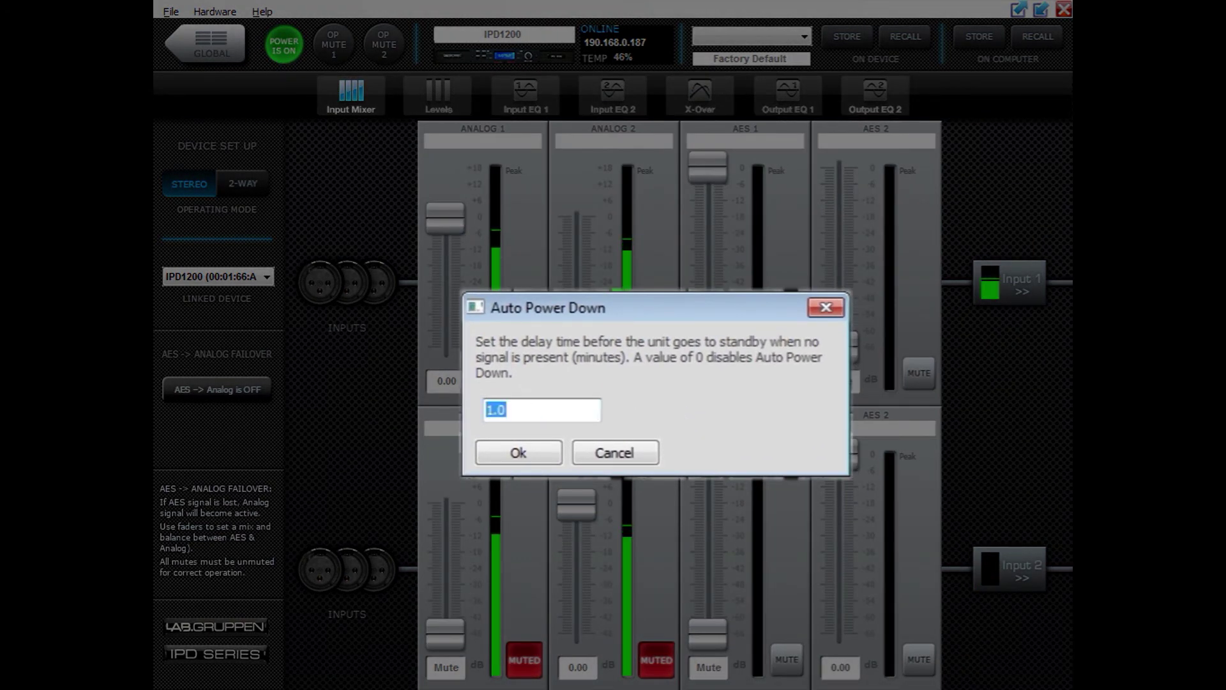
pyautogui.write('0')
pyautogui.press('Return')
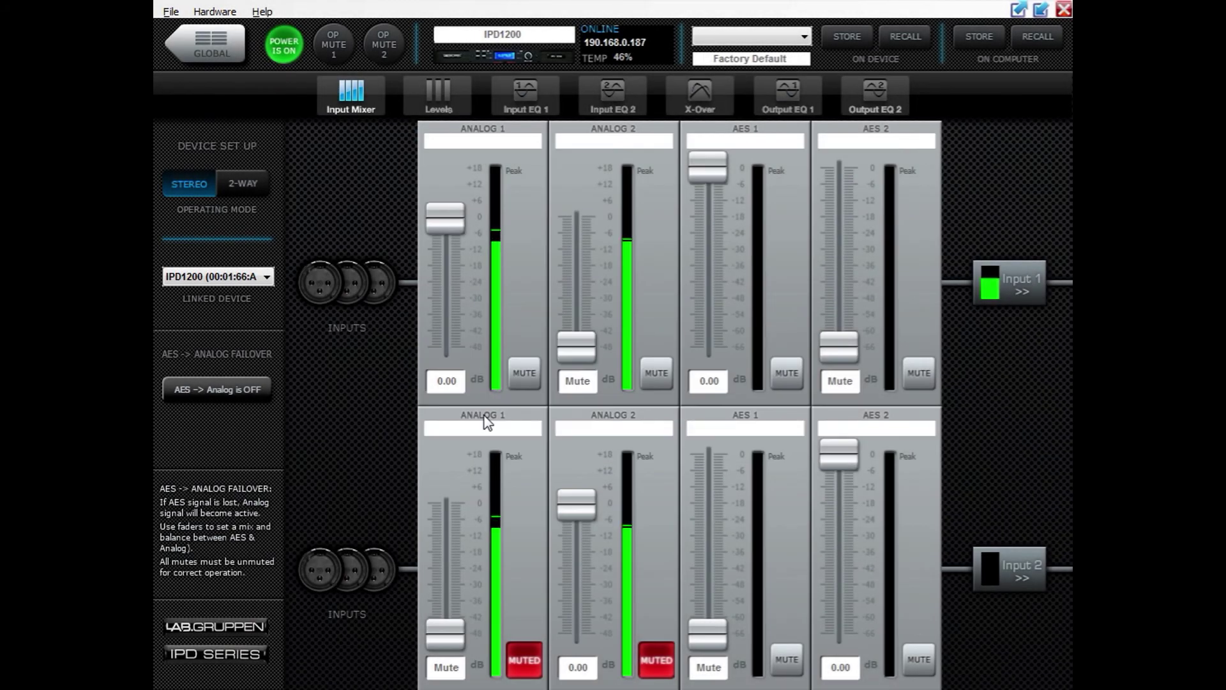